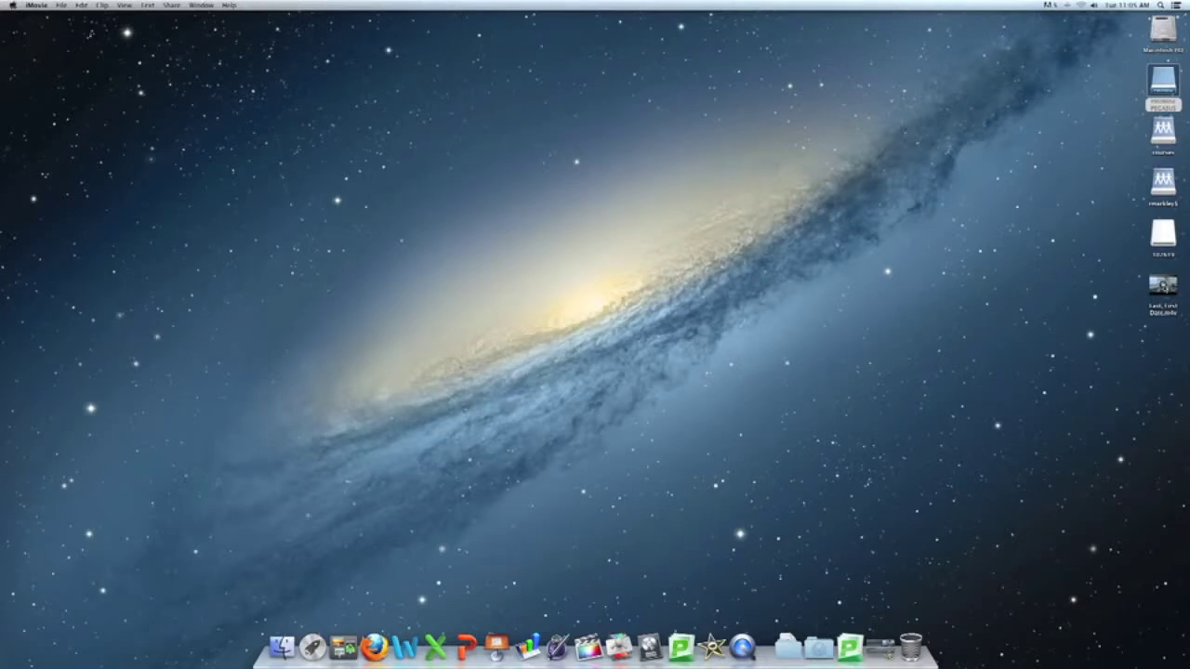
# Check the file size of the desktop video "Last, First Date.m4v" in its file information, then close the information window.
pyautogui.moveTo(1164, 285)
pyautogui.rightClick(1160, 290)
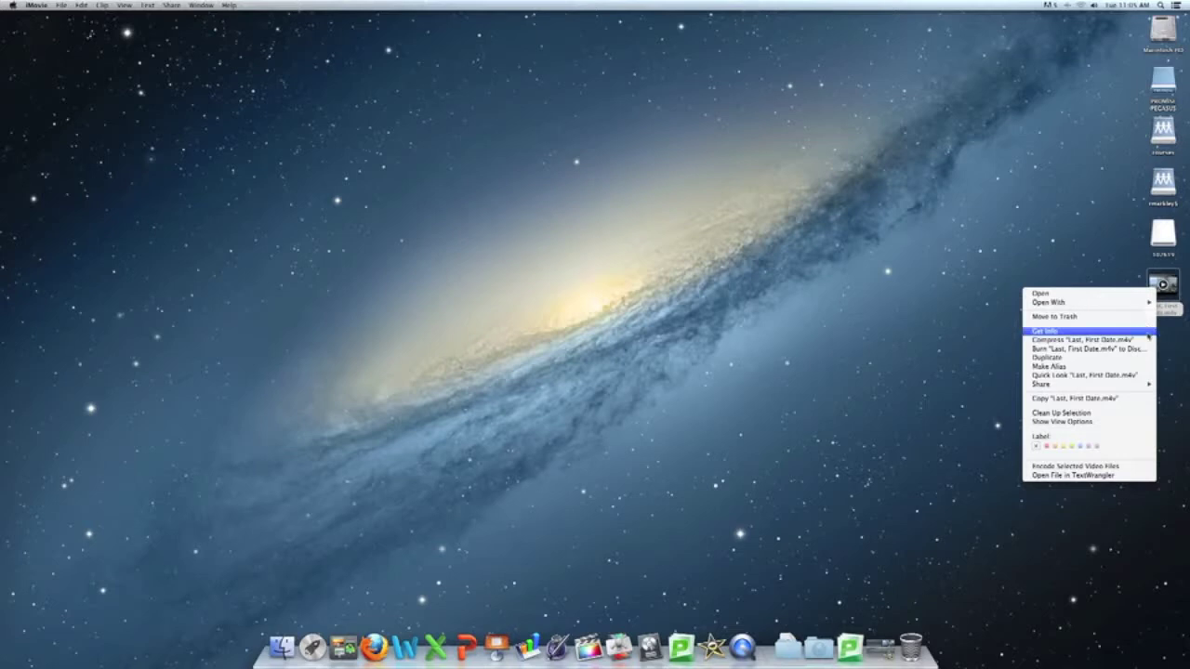
pyautogui.click(1149, 332)
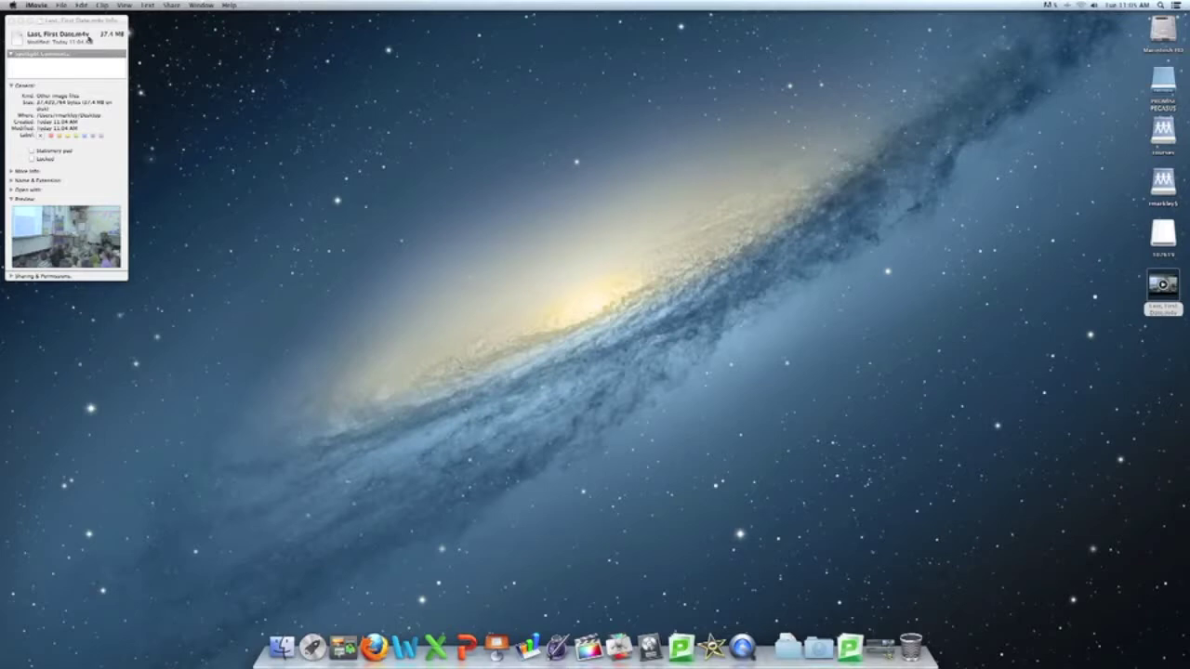
pyautogui.click(11, 20)
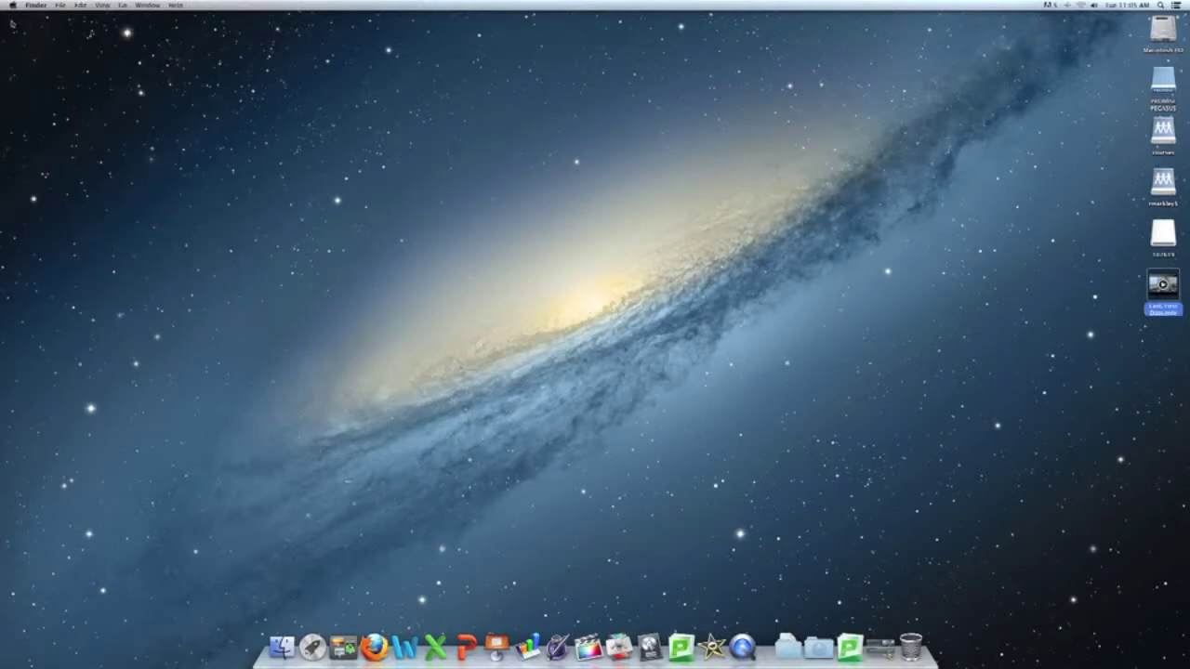
# Launch HandBrake from the Applications folder and close the Applications window.
pyautogui.click(287, 647)
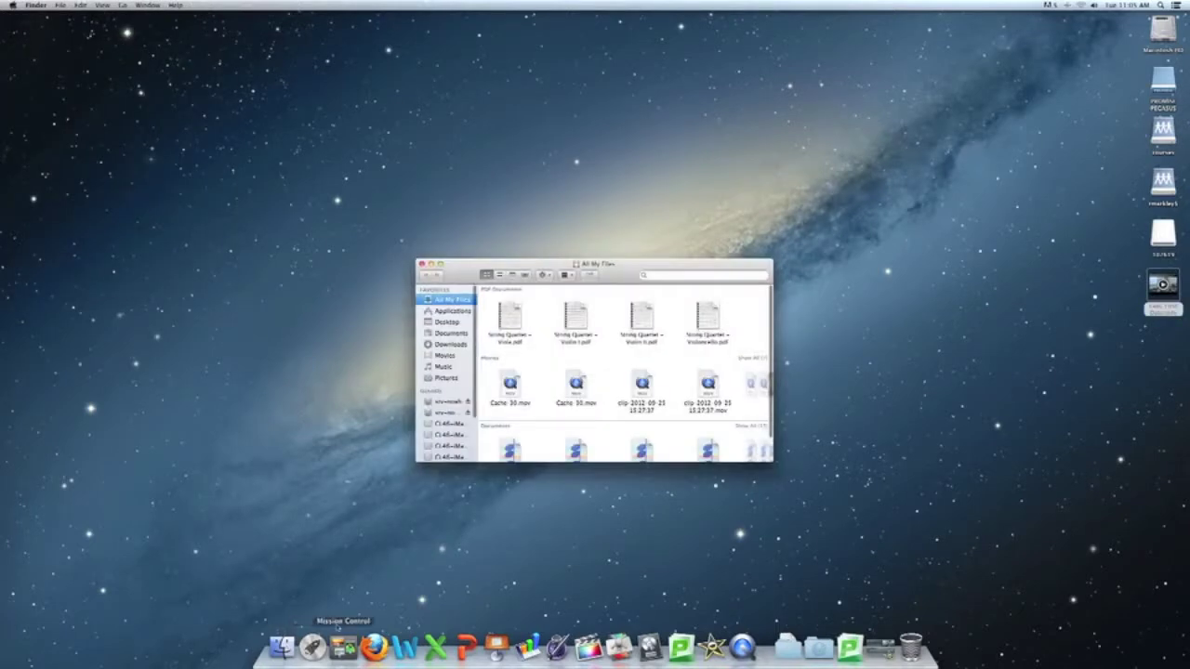
pyautogui.click(444, 312)
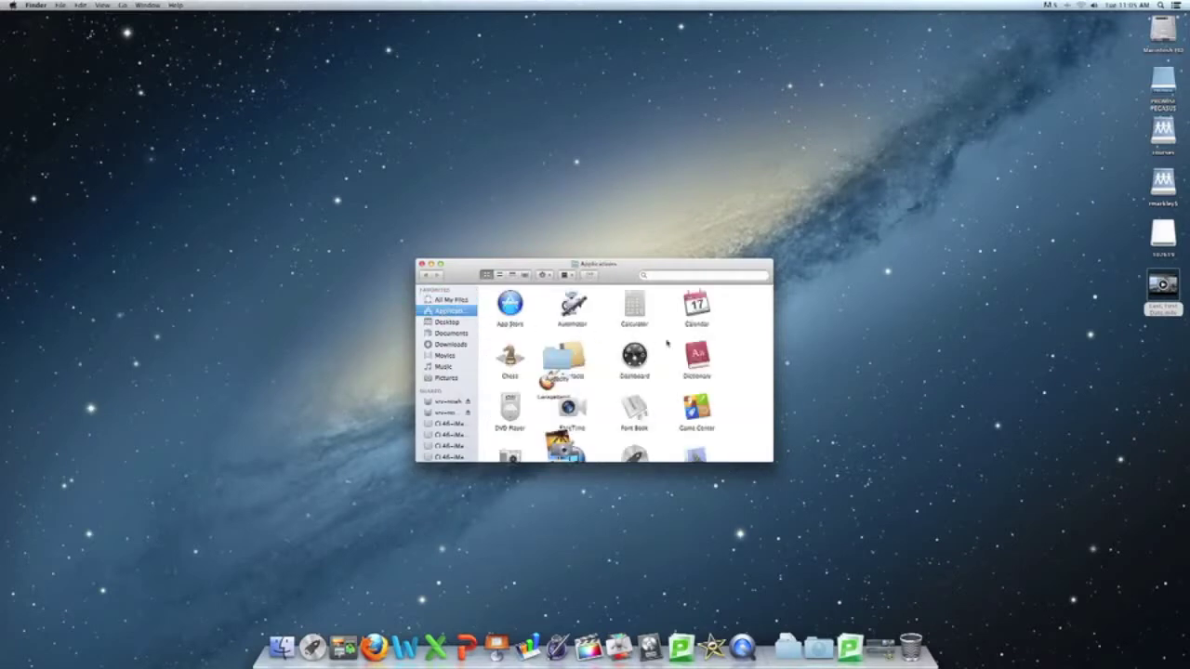
pyautogui.scroll(-10, 670, 347)
pyautogui.scroll(-10, 670, 346)
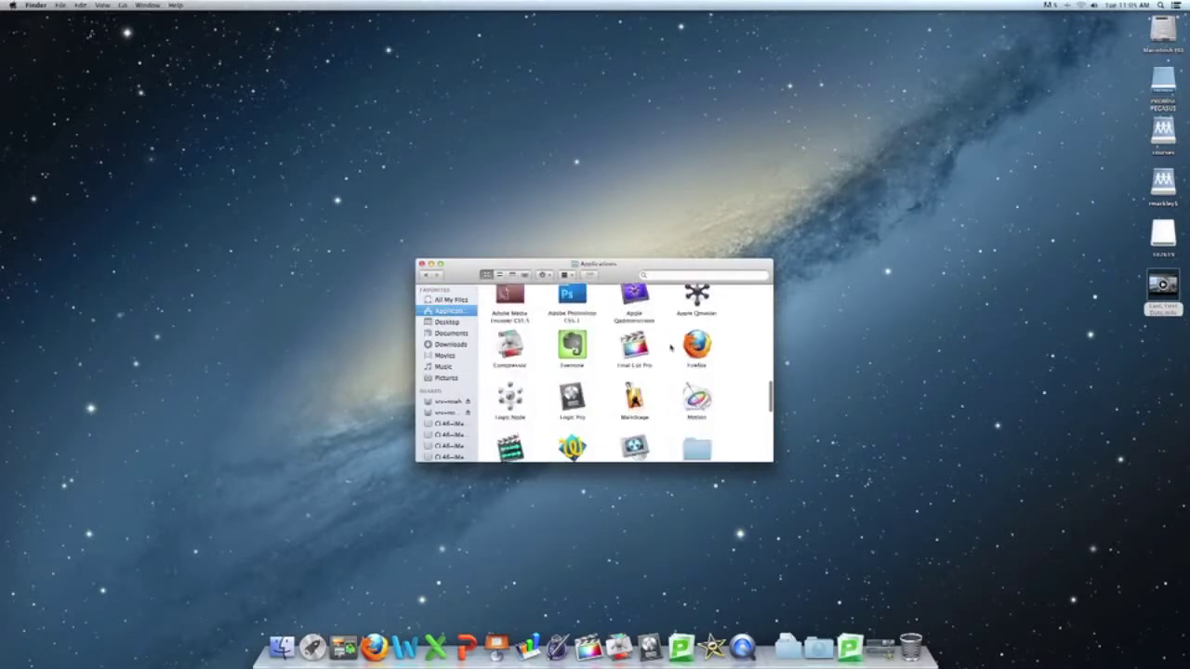
pyautogui.scroll(-10, 670, 346)
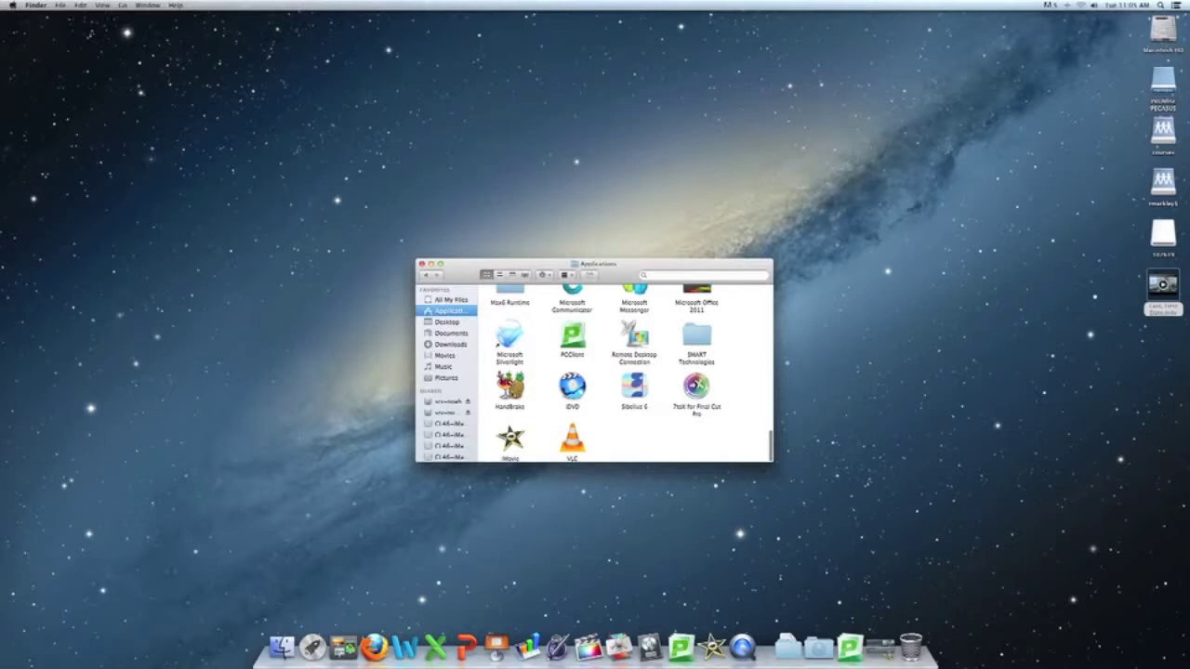
pyautogui.doubleClick(510, 386)
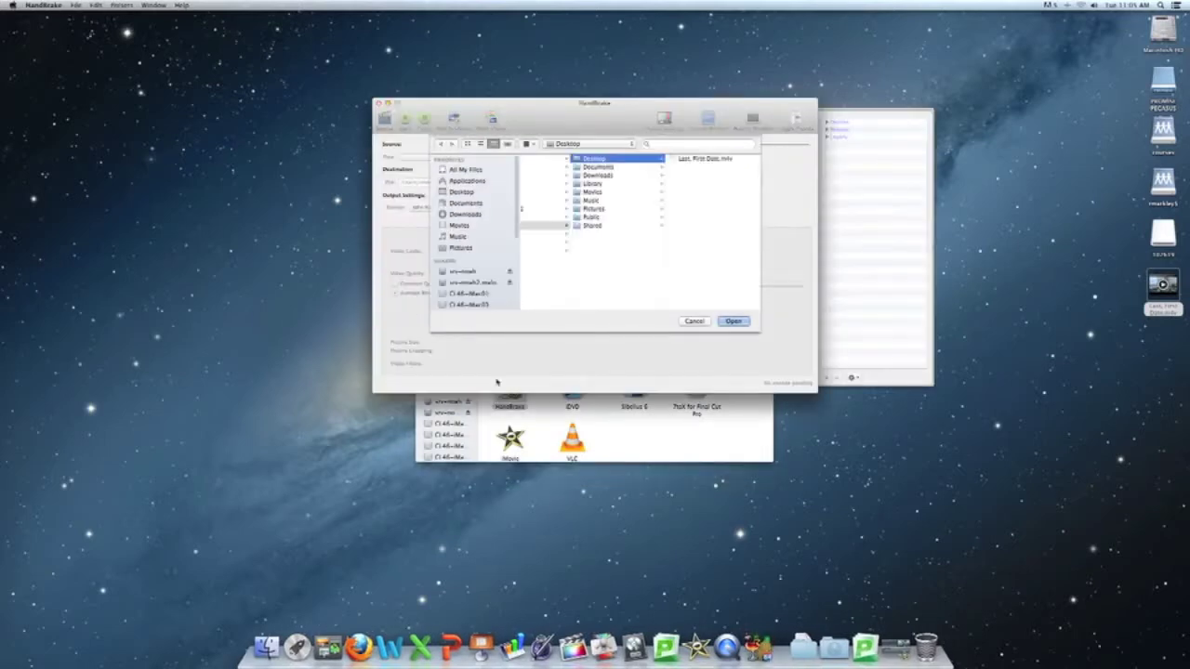
pyautogui.click(486, 434)
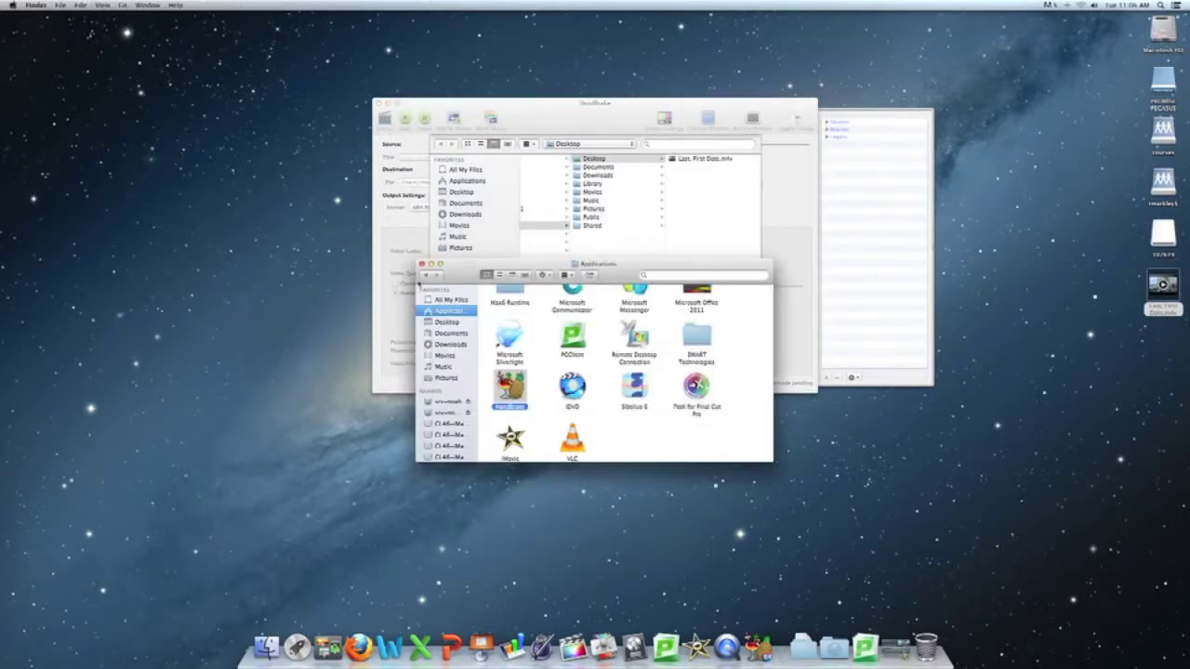
pyautogui.click(421, 264)
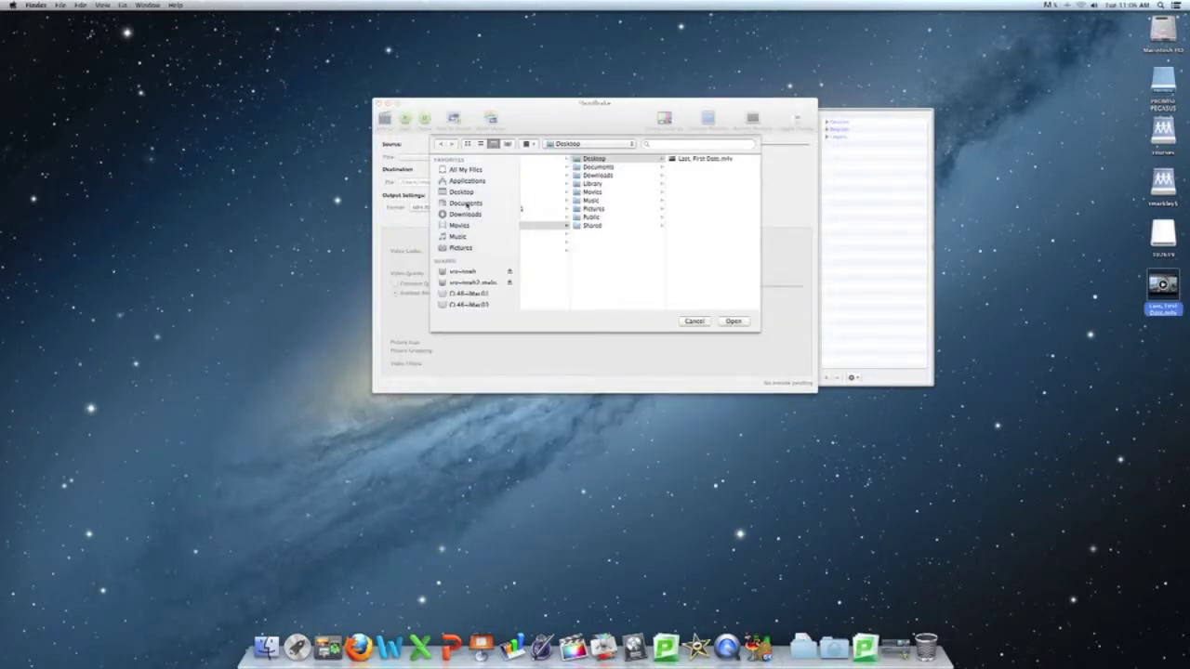
# Open "Last, First Date.m4v" from the Desktop as the source video.
pyautogui.click(456, 193)
pyautogui.click(455, 193)
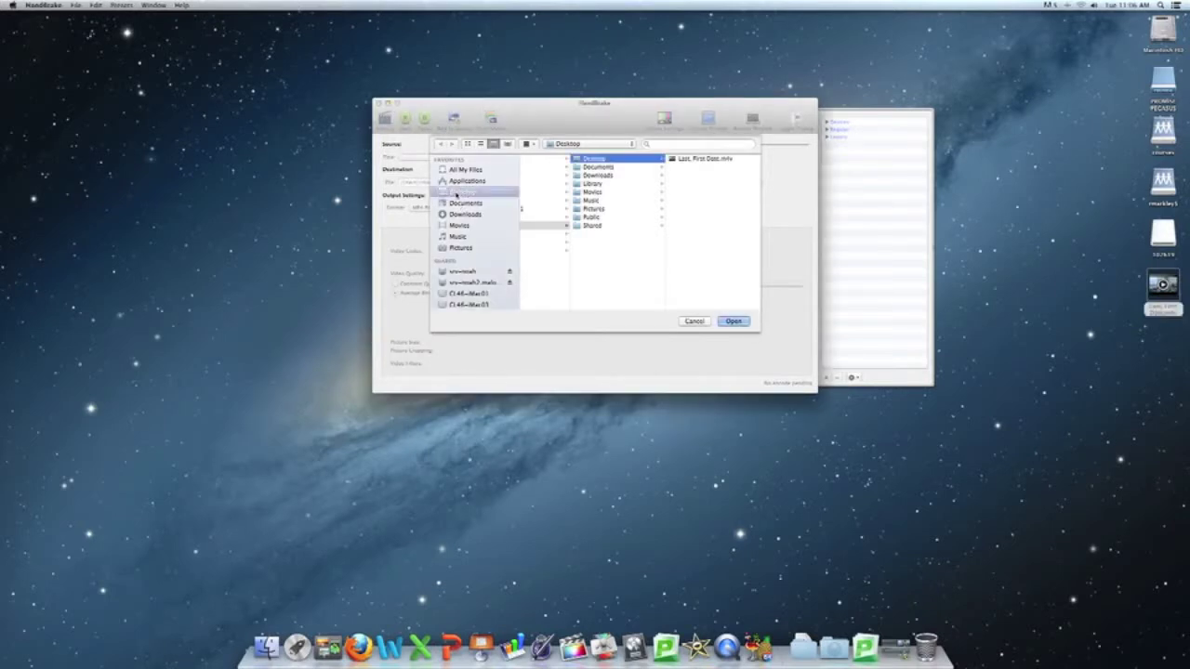
pyautogui.click(465, 194)
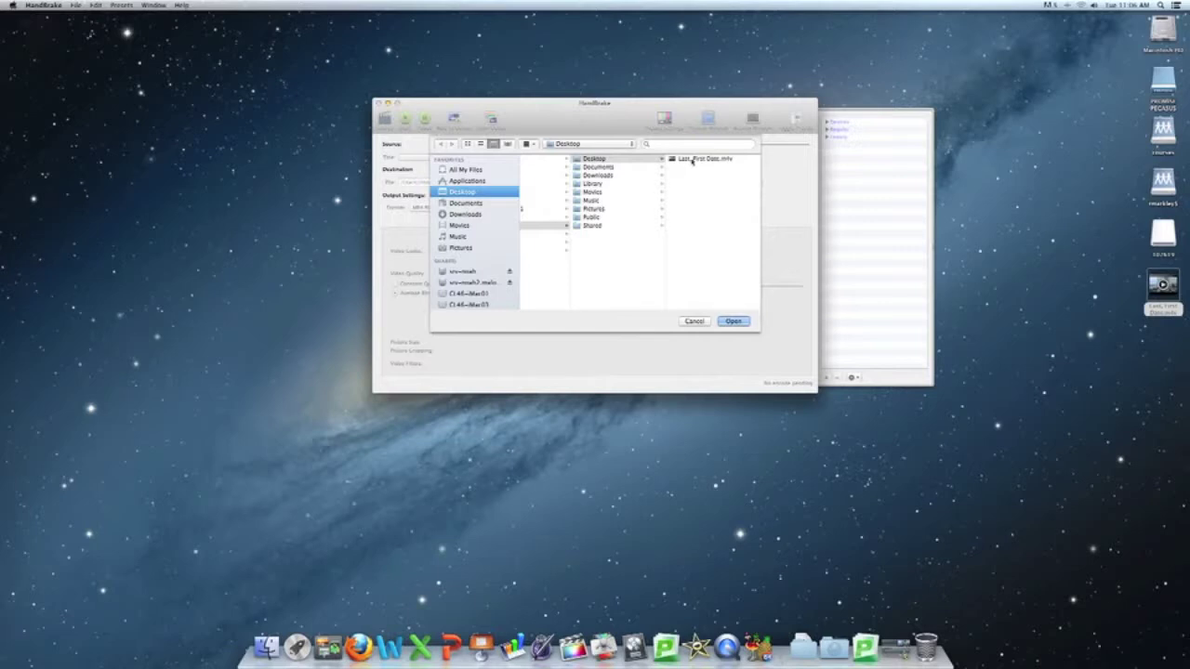
pyautogui.click(691, 161)
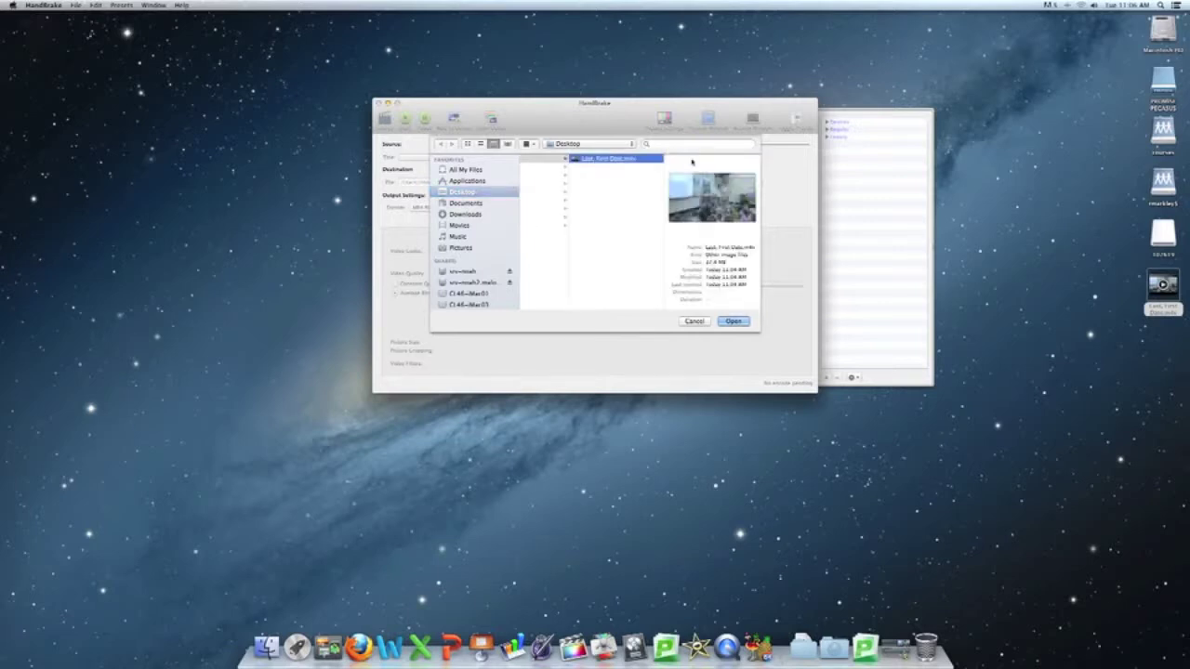
pyautogui.click(733, 321)
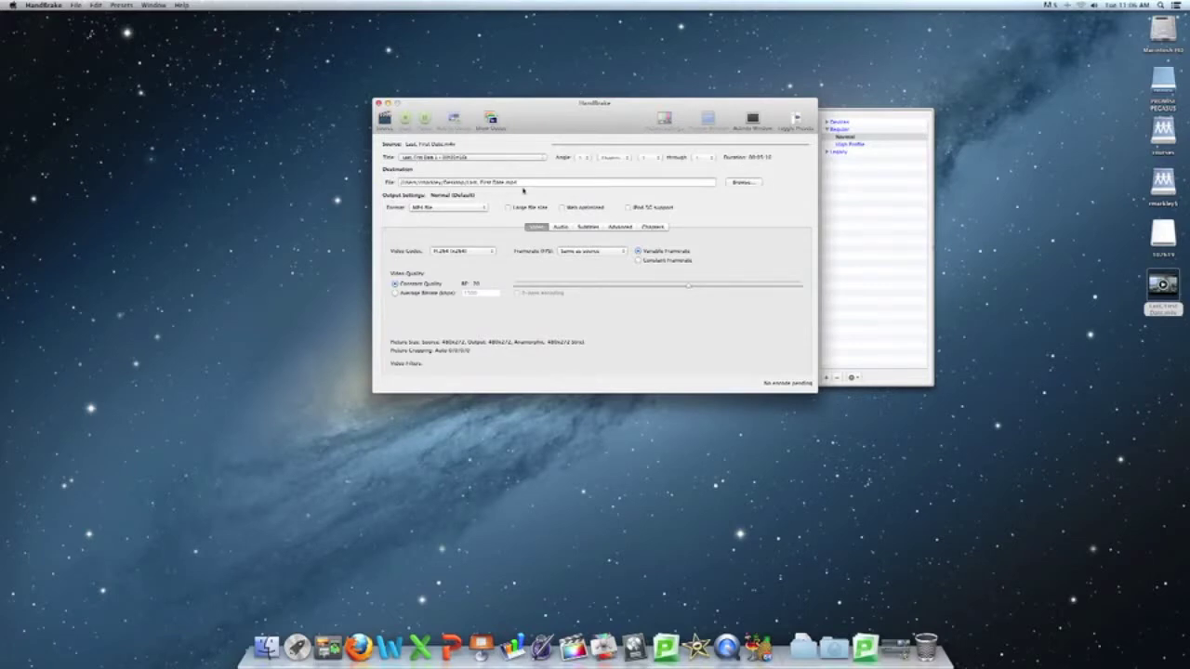
pyautogui.click(734, 183)
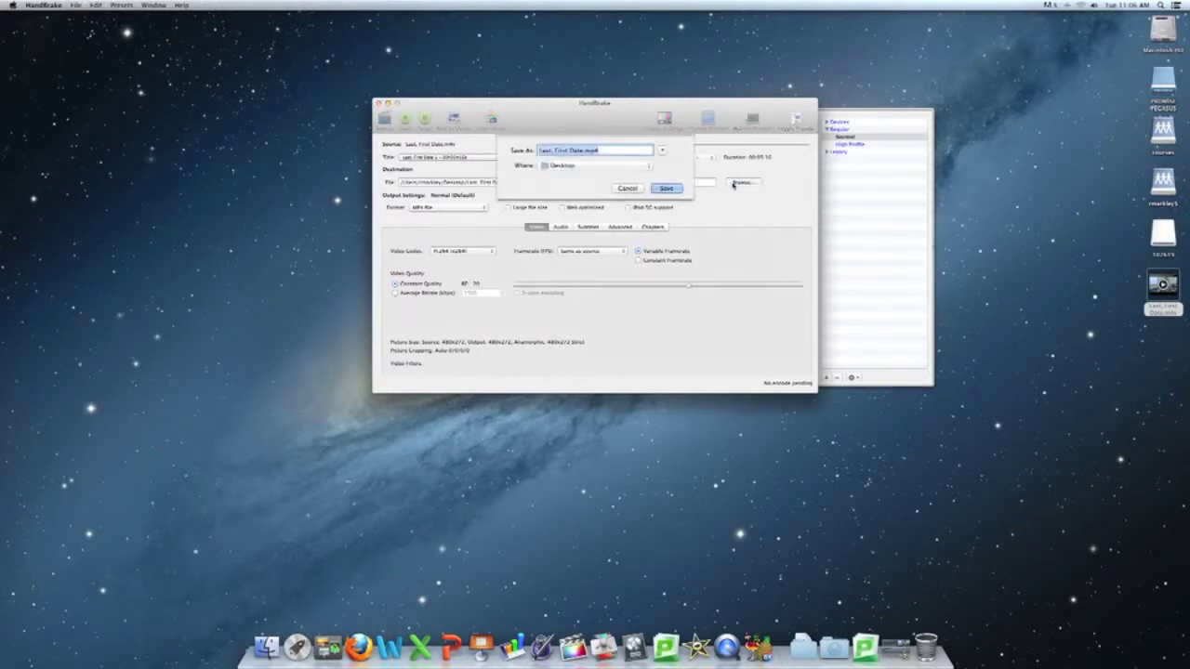
pyautogui.click(661, 153)
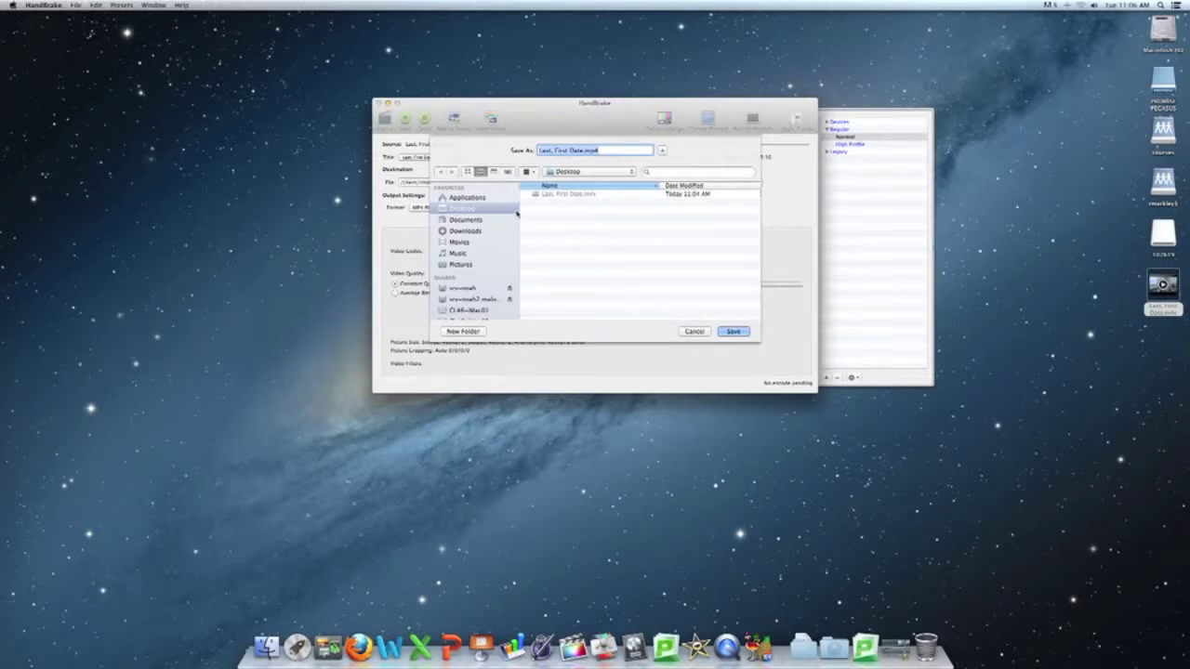
pyautogui.scroll(-5, 517, 214)
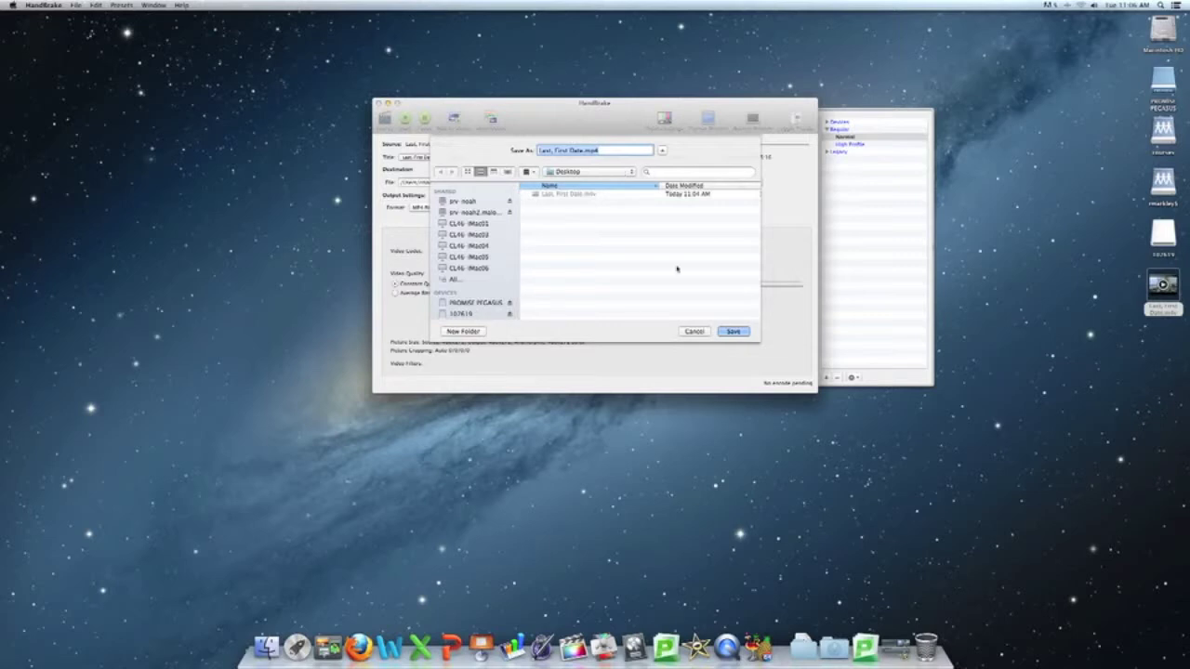
pyautogui.click(697, 332)
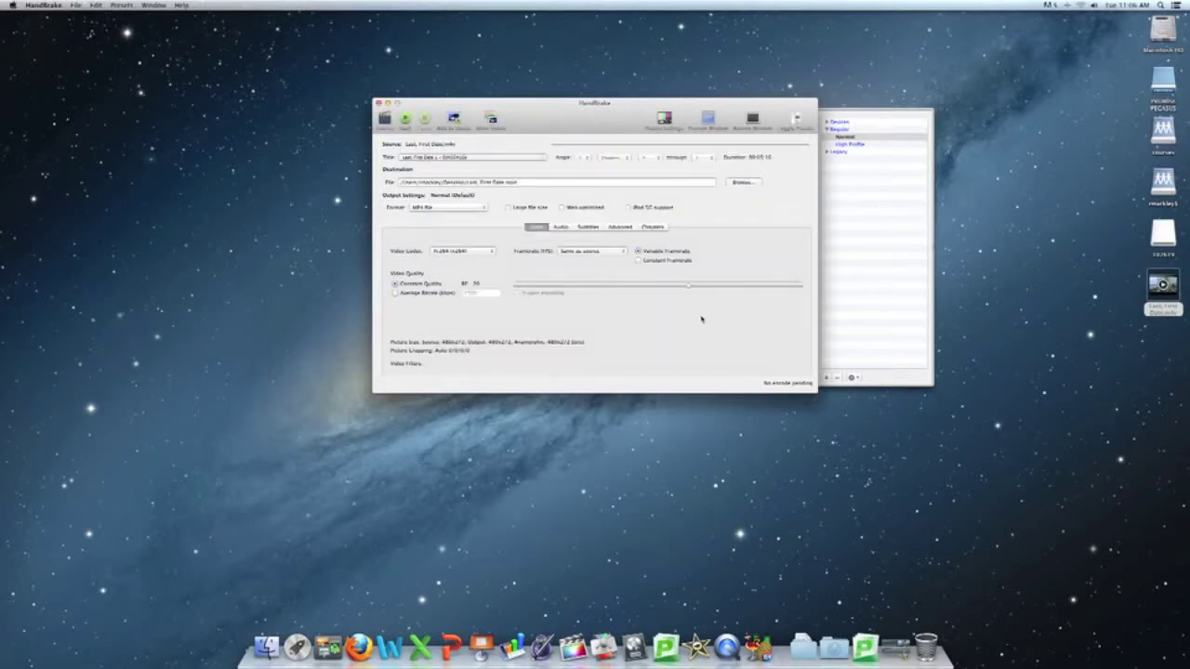
# Configure the output as a web-optimized MP4 file with constant quality at RF 30.
pyautogui.click(429, 213)
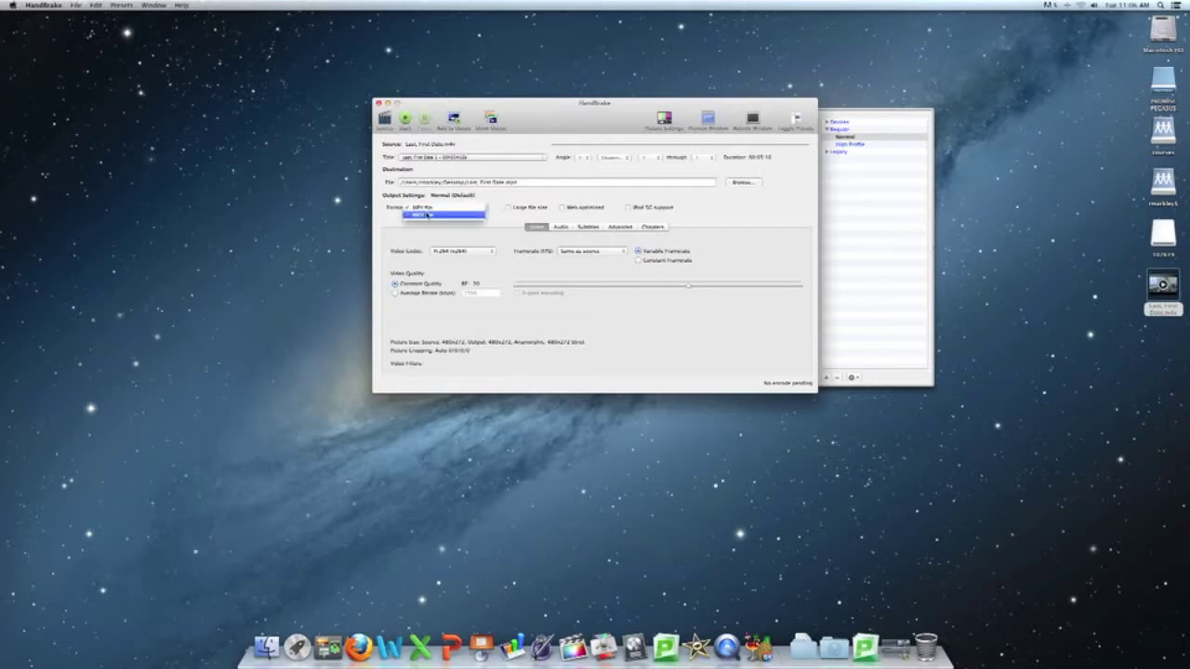
pyautogui.click(428, 215)
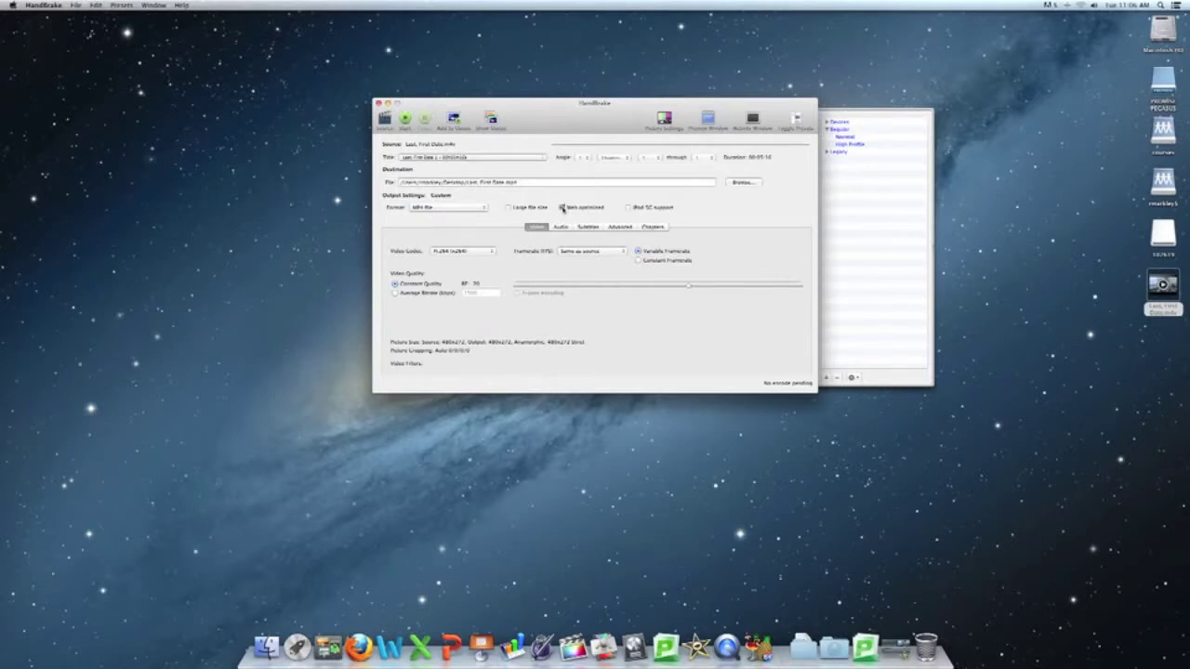
pyautogui.click(562, 208)
pyautogui.moveTo(689, 289); pyautogui.dragTo(635, 288)
# Encode the video, dismiss the completion notice and quit HandBrake.
pyautogui.click(405, 119)
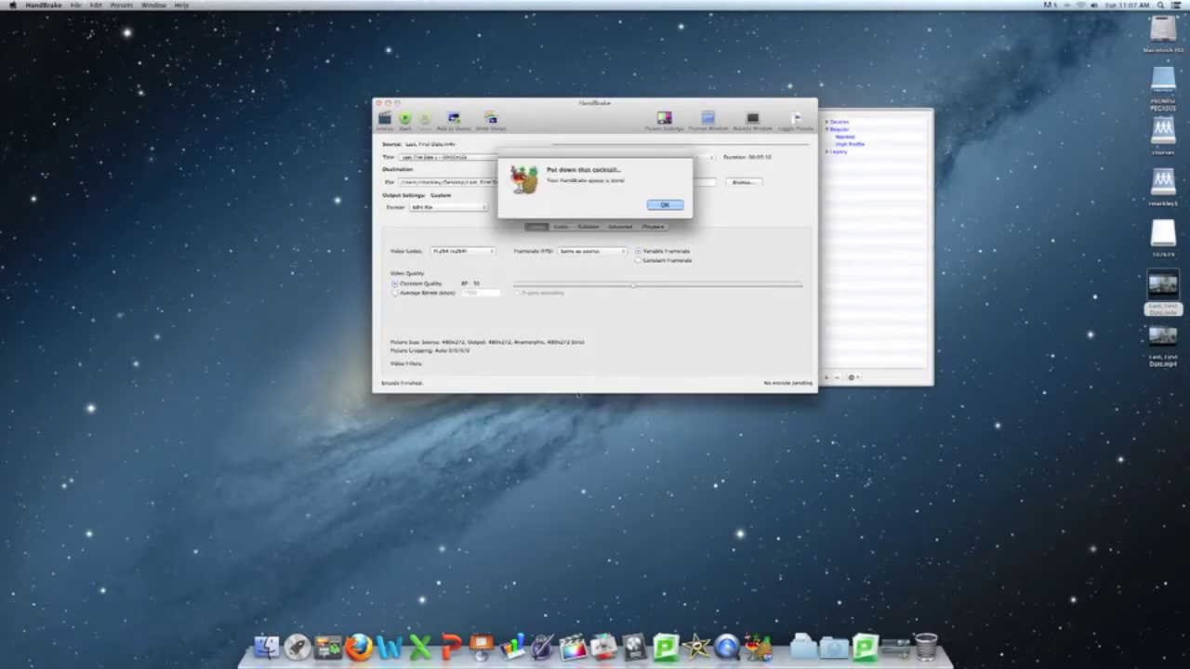
pyautogui.click(667, 203)
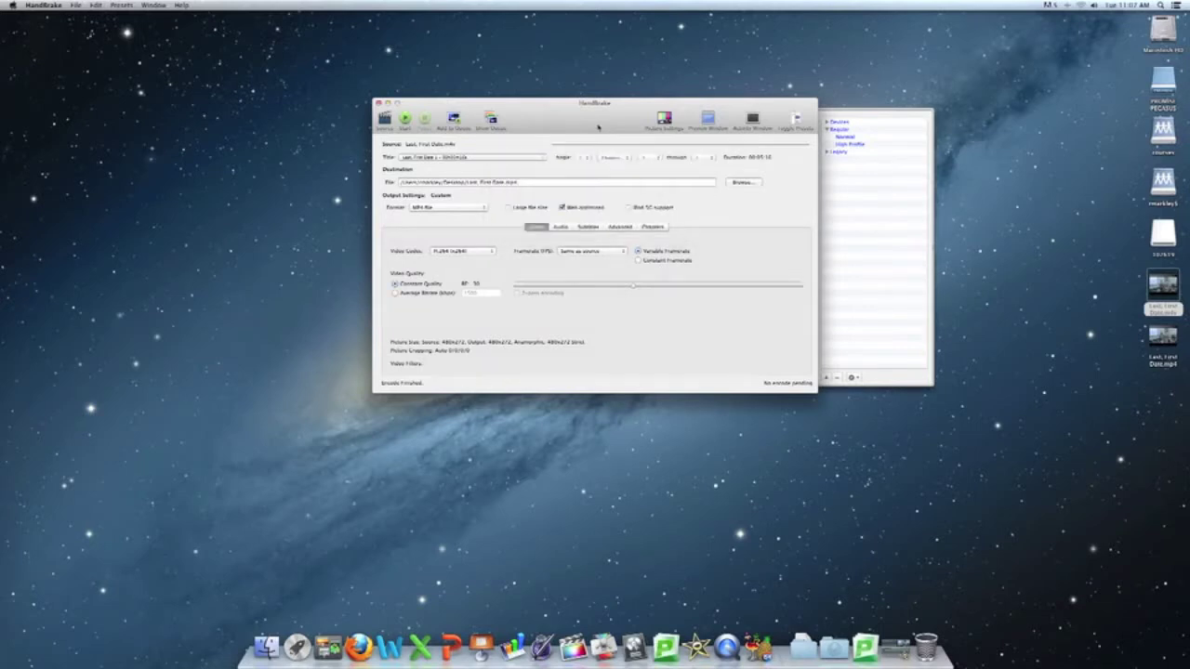
pyautogui.click(75, 6)
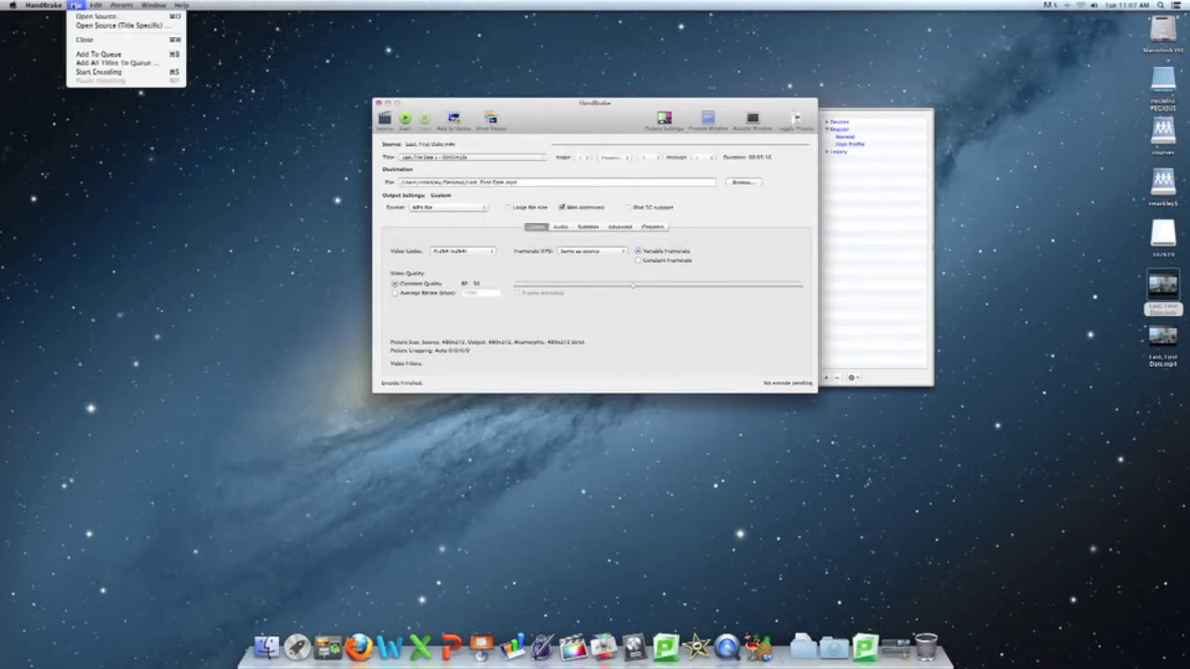
pyautogui.moveTo(61, 7)
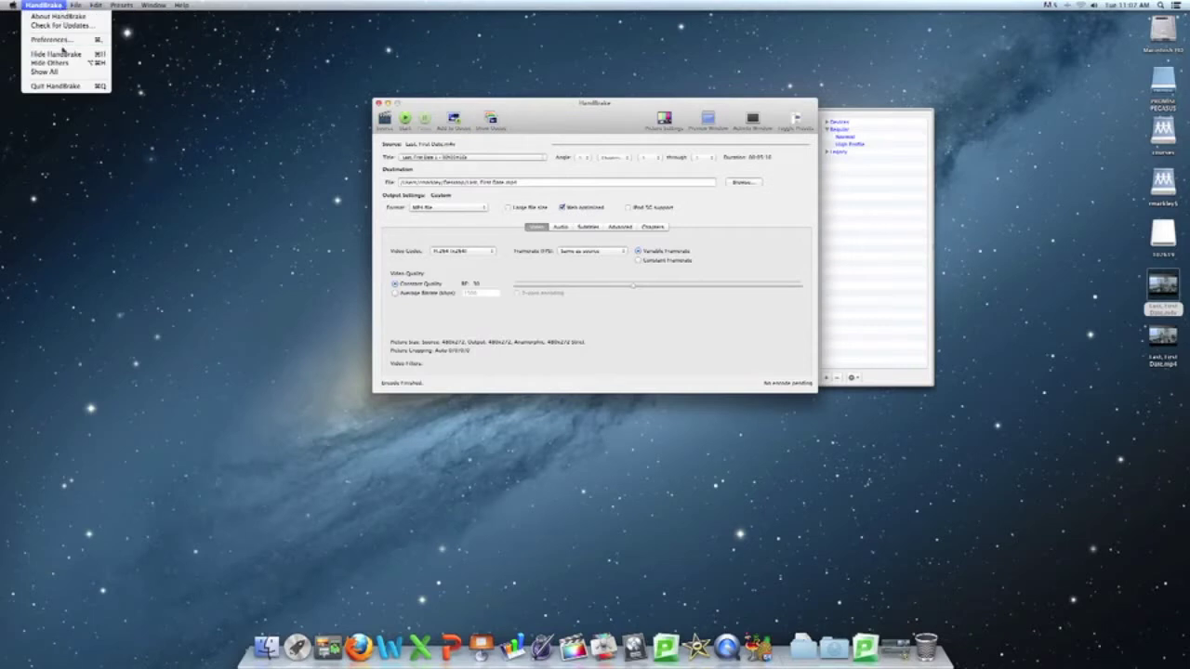
pyautogui.click(56, 85)
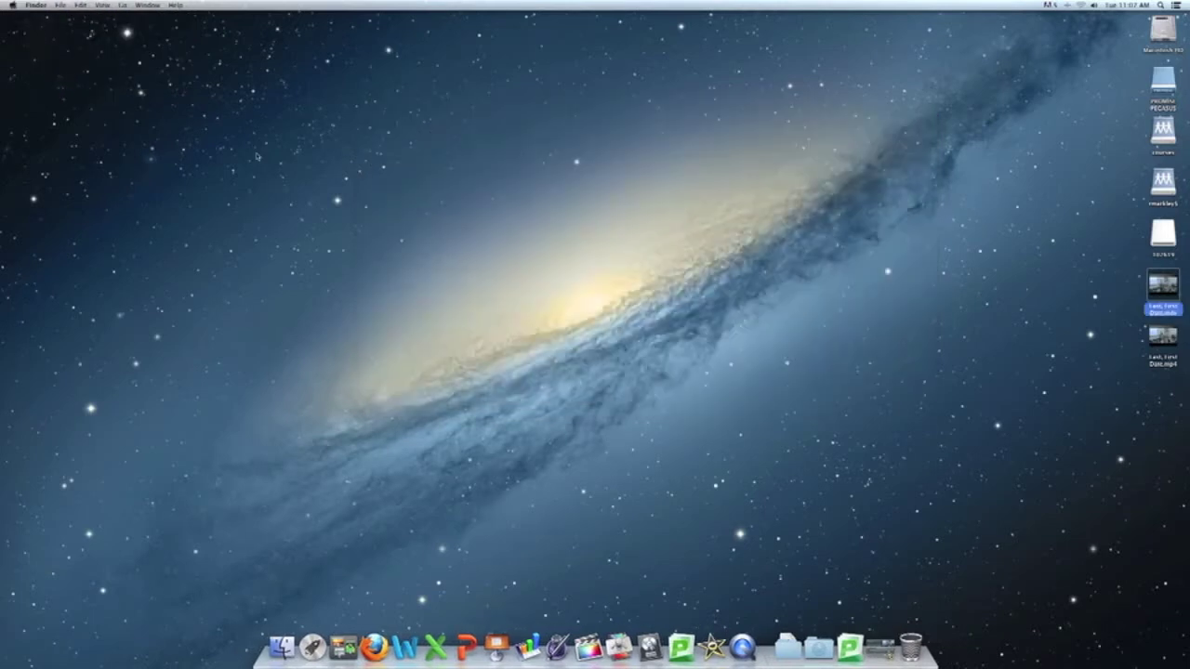
# Place the new MP4 beside the original M4V on the desktop and open both files' information to compare their sizes.
pyautogui.moveTo(1161, 341)
pyautogui.moveTo(1161, 340); pyautogui.dragTo(1106, 288)
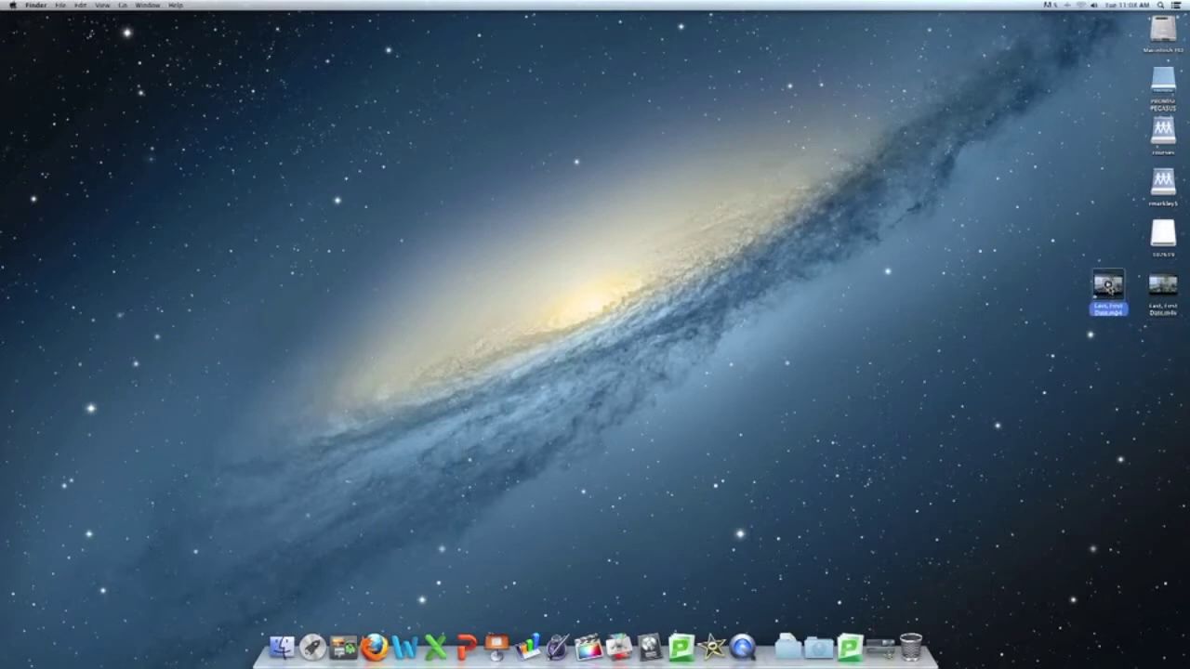
pyautogui.rightClick(1107, 288)
pyautogui.click(1094, 329)
pyautogui.moveTo(1162, 290)
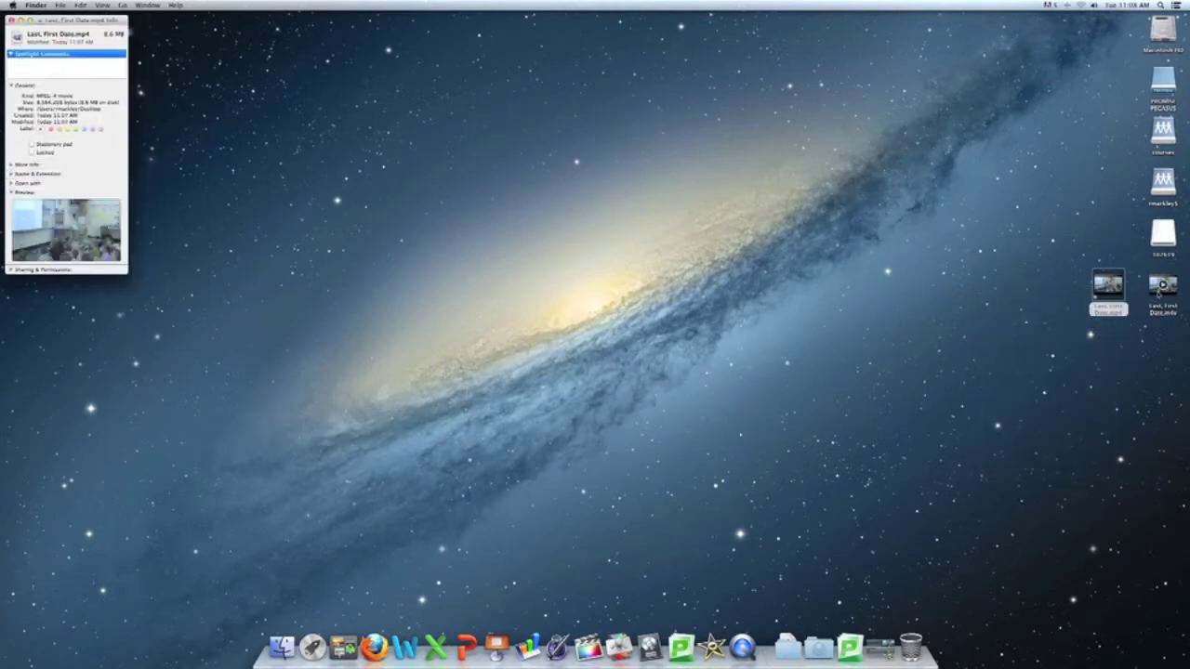
pyautogui.click(1158, 292)
pyautogui.rightClick(1158, 292)
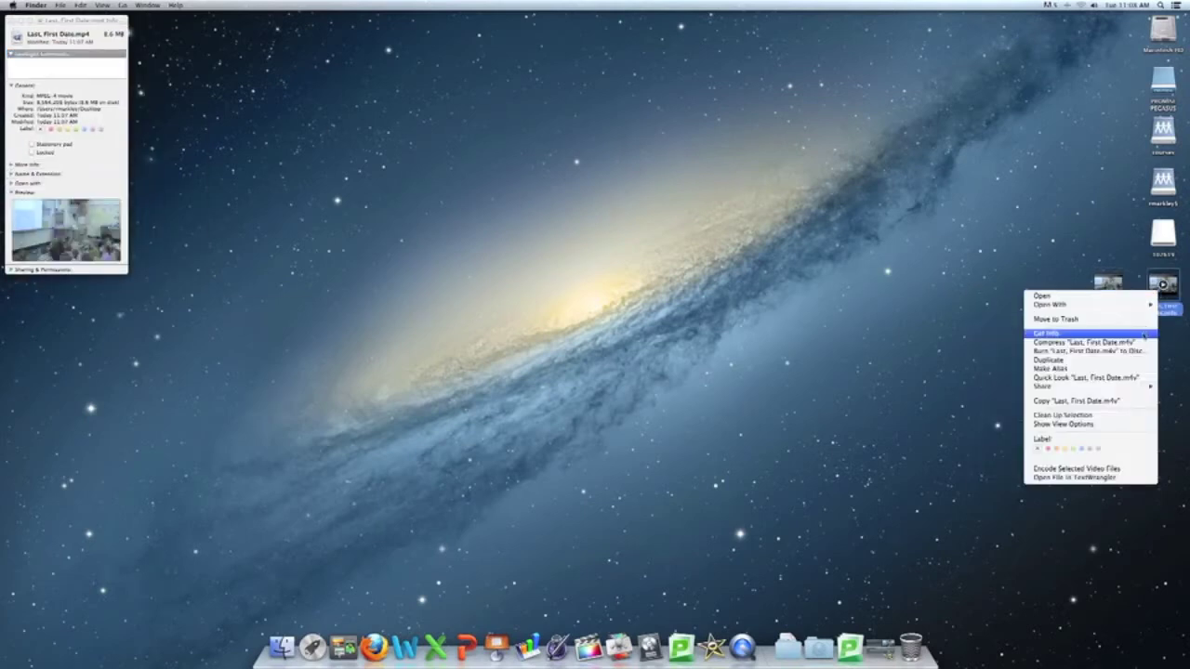
pyautogui.click(1143, 333)
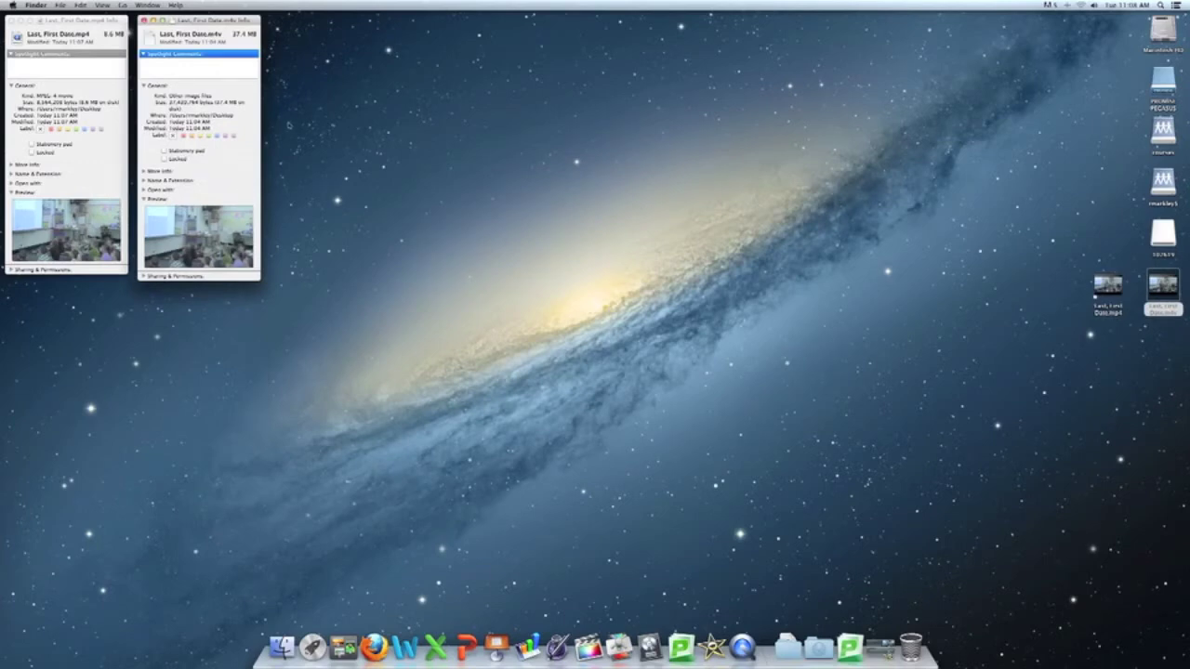